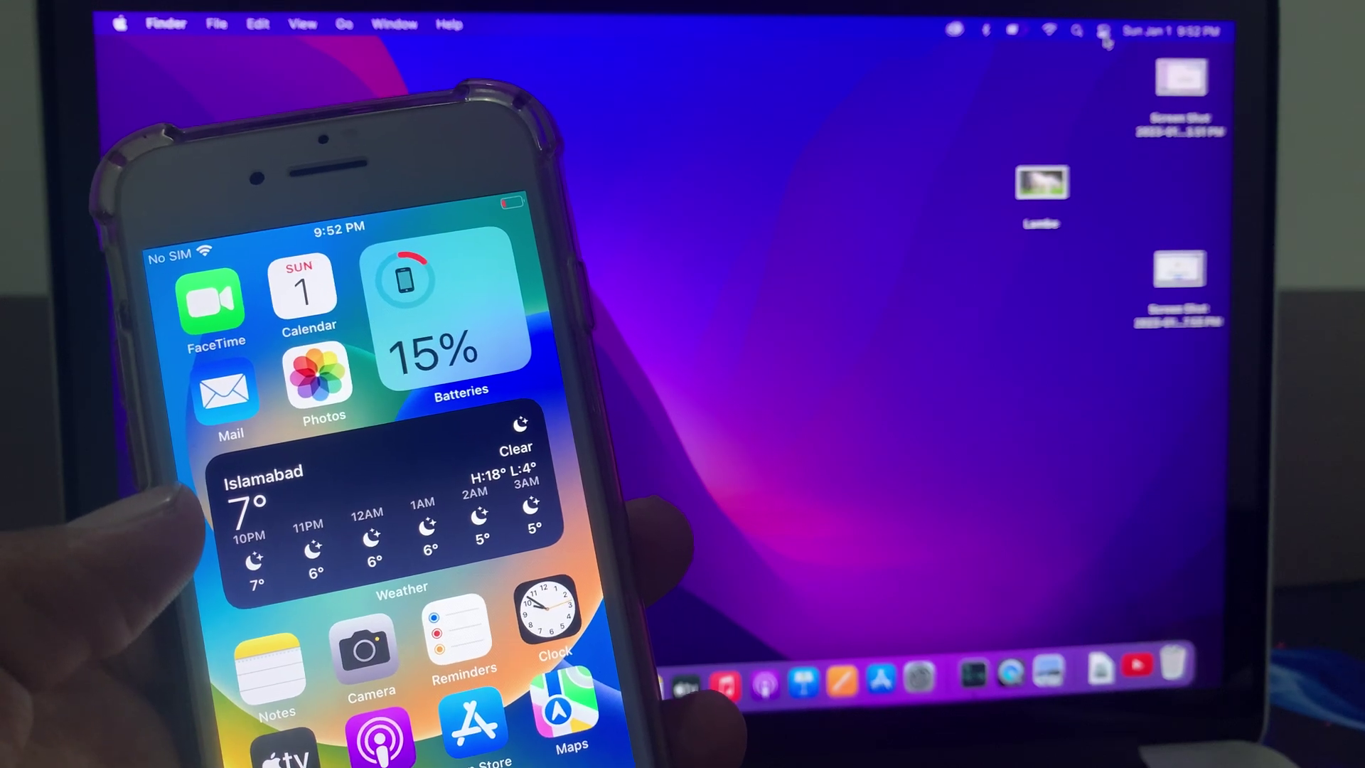
# Set the Mac's AirDrop receiving to Everyone in Control Center
pyautogui.click(1104, 33)
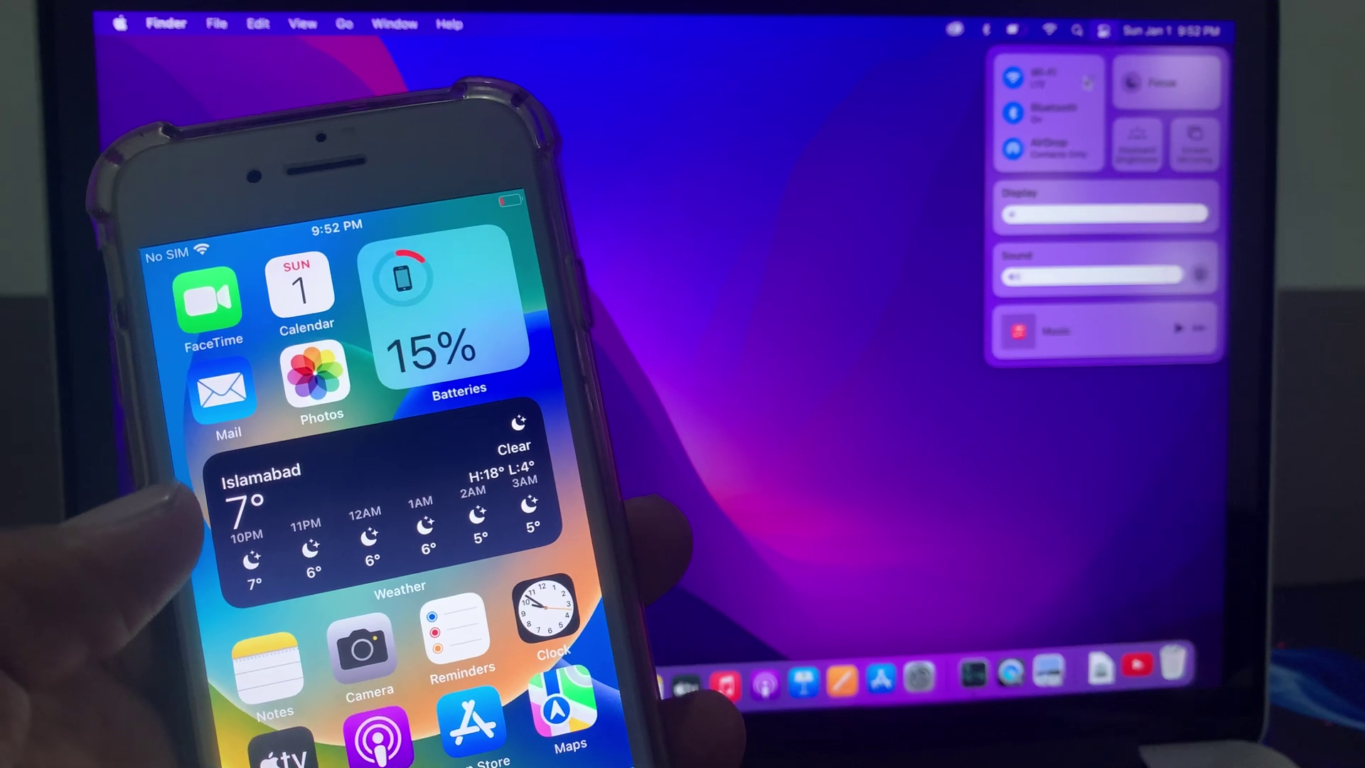
pyautogui.click(1057, 156)
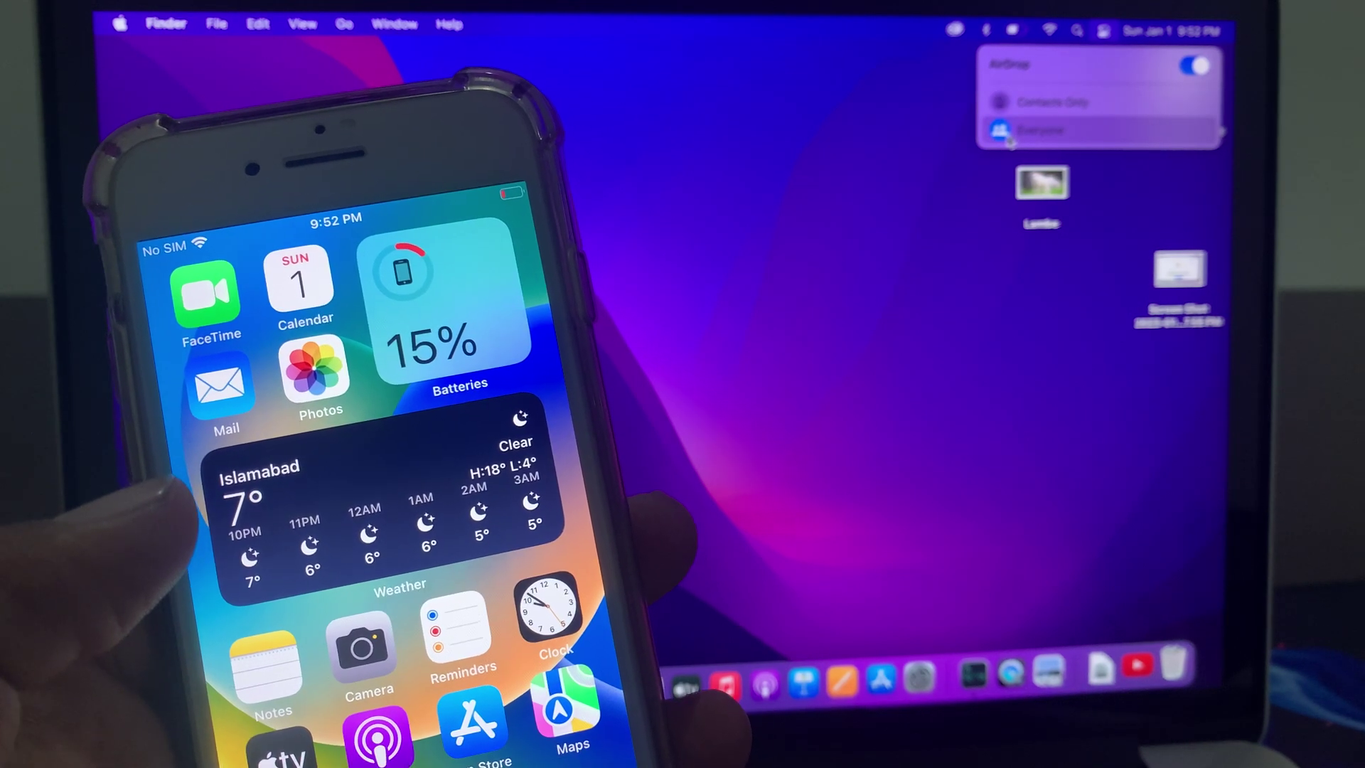
pyautogui.click(945, 153)
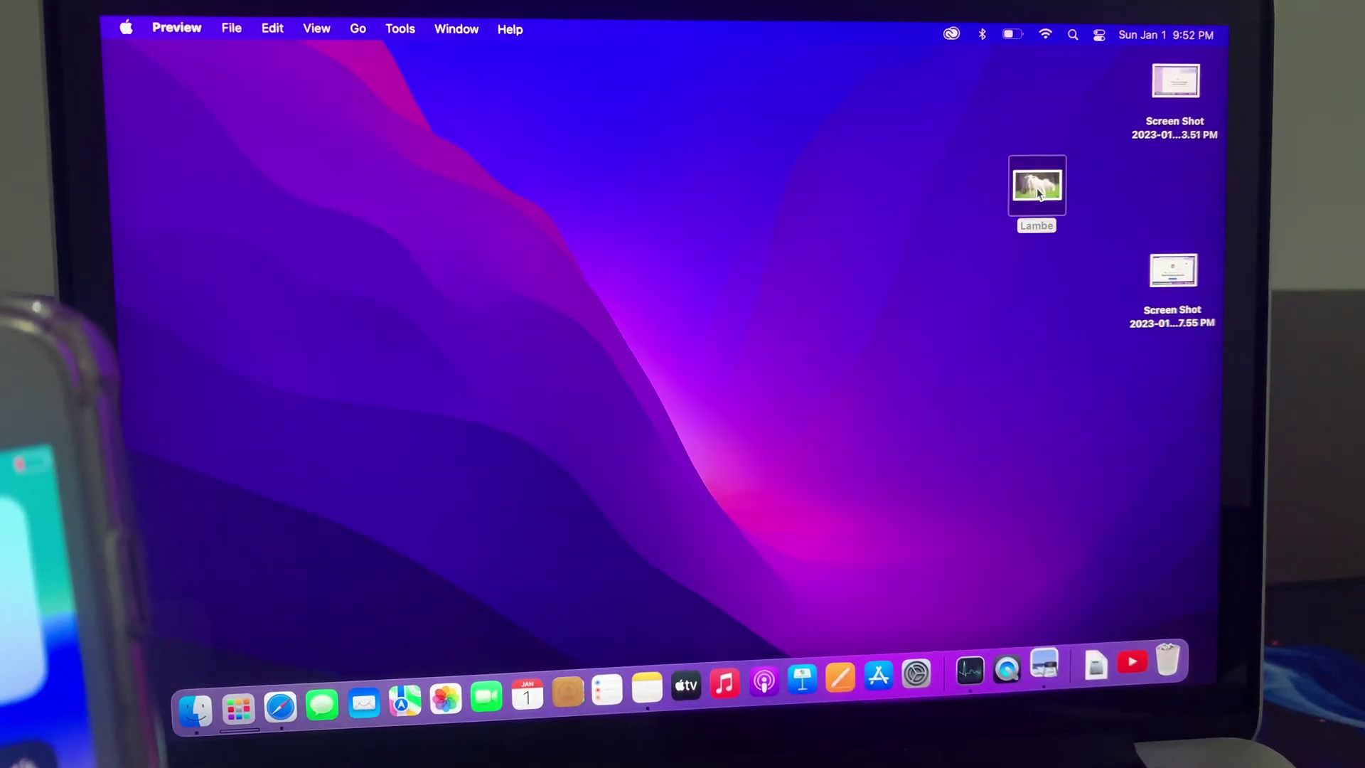
pyautogui.doubleClick(1040, 194)
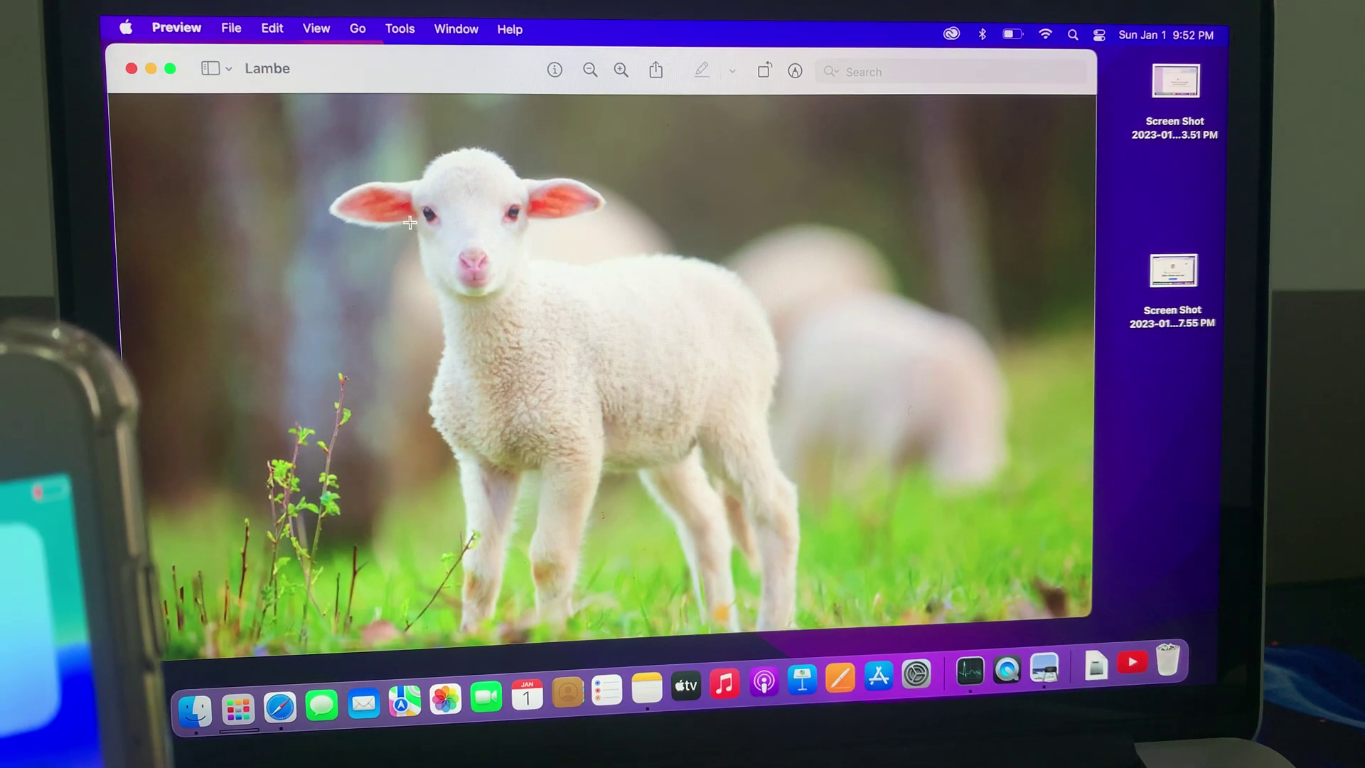
pyautogui.click(131, 70)
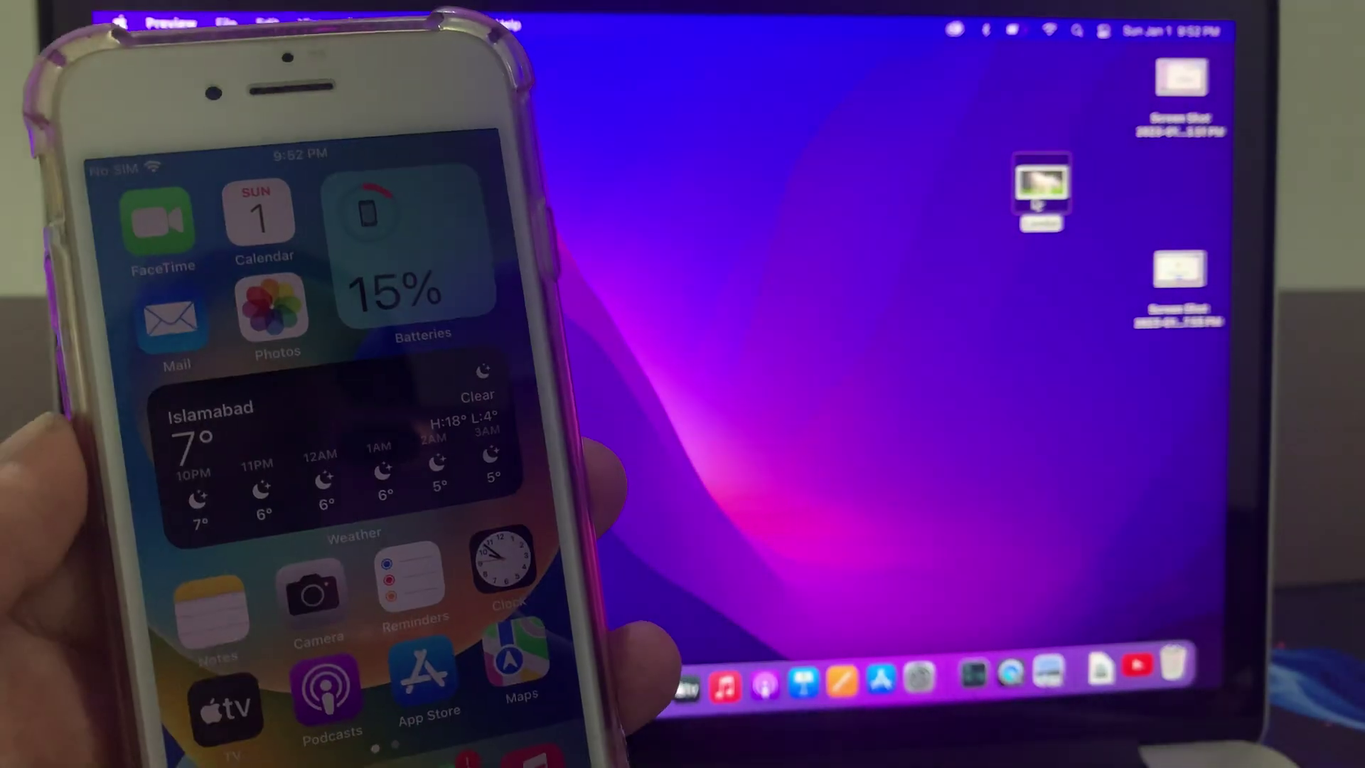
pyautogui.rightClick(1035, 200)
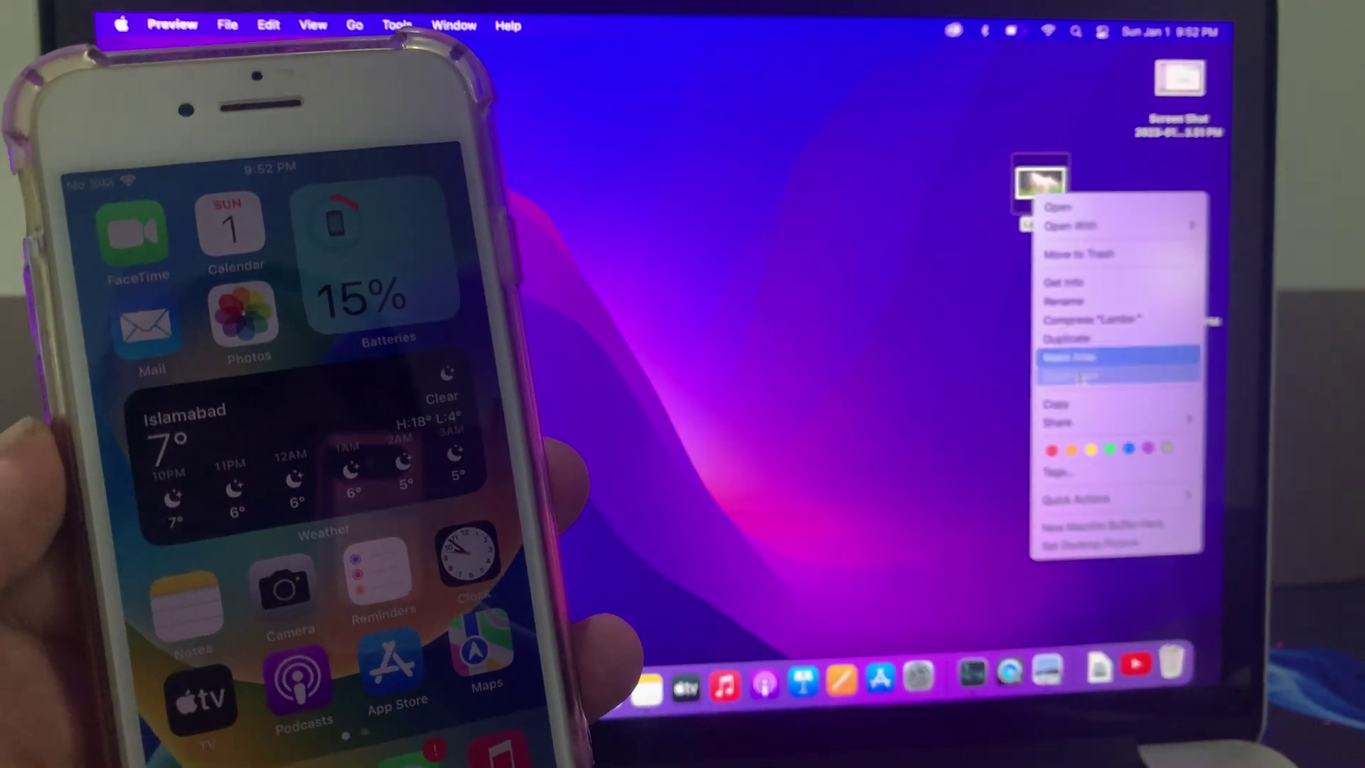
pyautogui.moveTo(1108, 423)
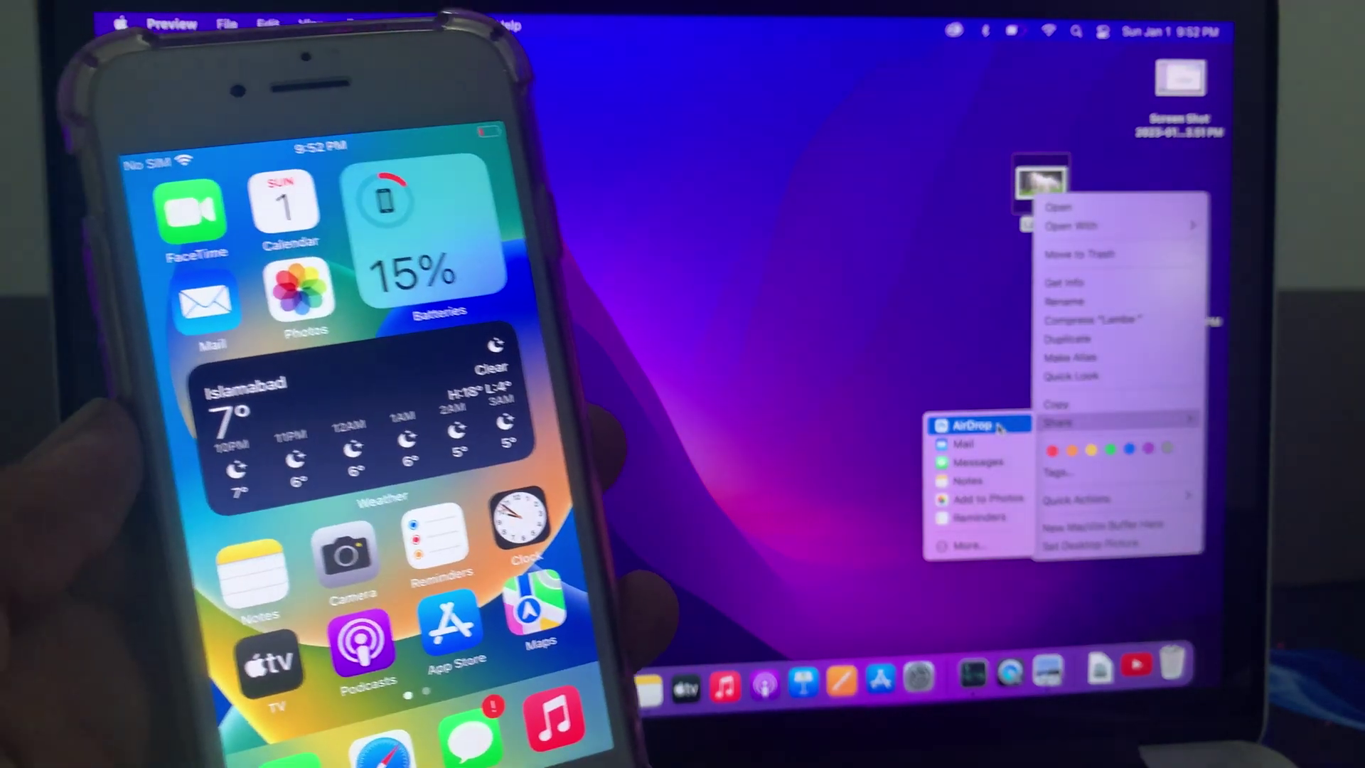
# Share the Lambe lamb image via AirDrop to open the recipient window
pyautogui.click(973, 424)
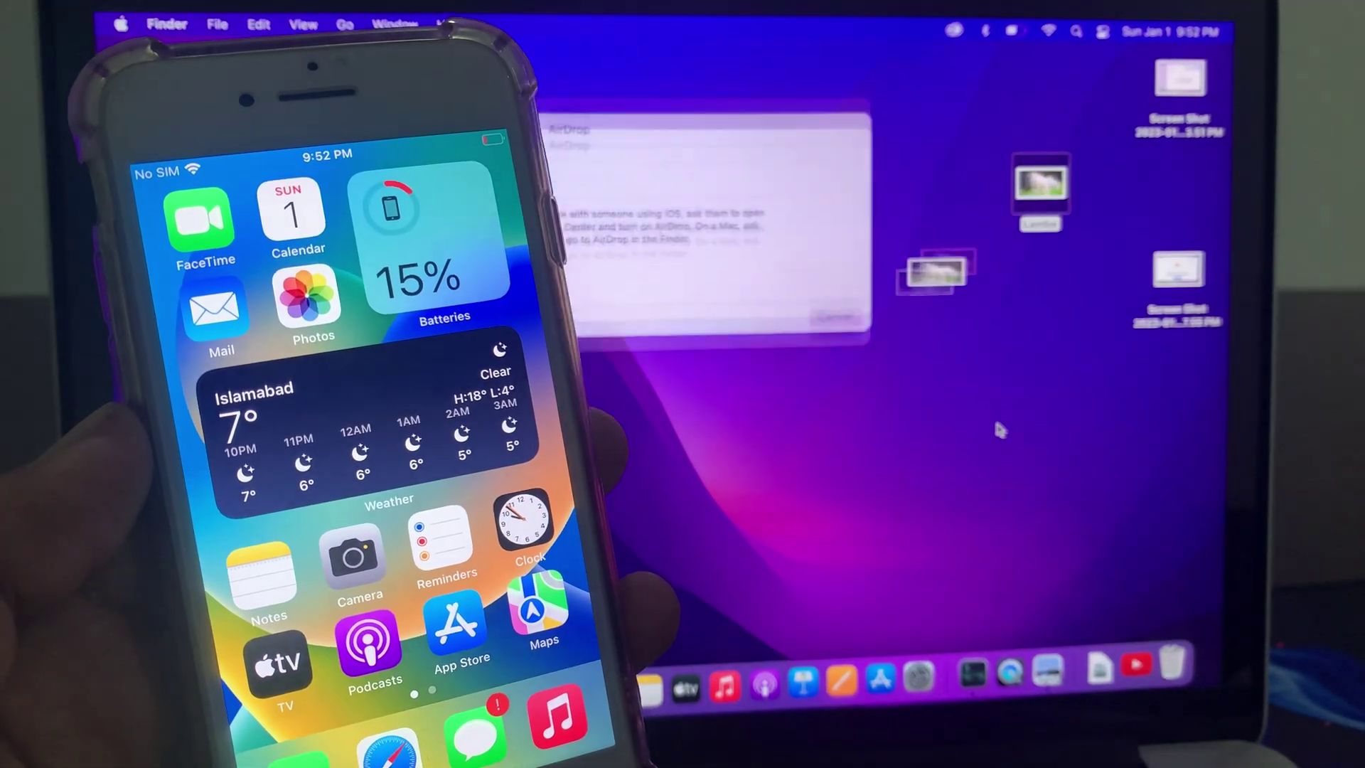